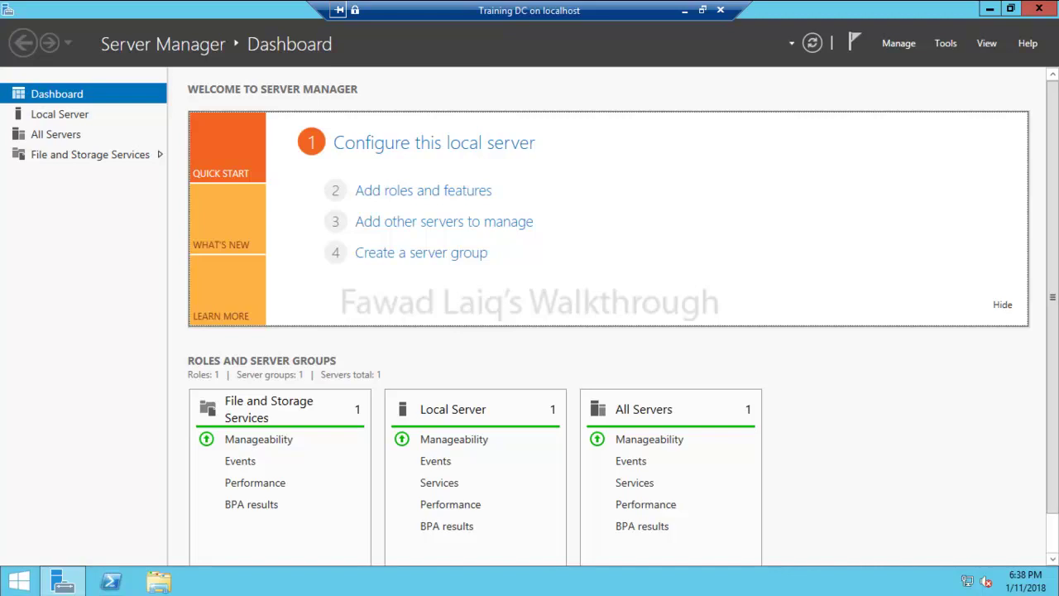
Give Ethernet 2 static IPv4 10.28.0.10, mask 255.255.248.0, gateway 10.28.0.1, DNS 10.28.0.10 and 94.200.200.200.
right_click(966, 581)
left_click(945, 566)
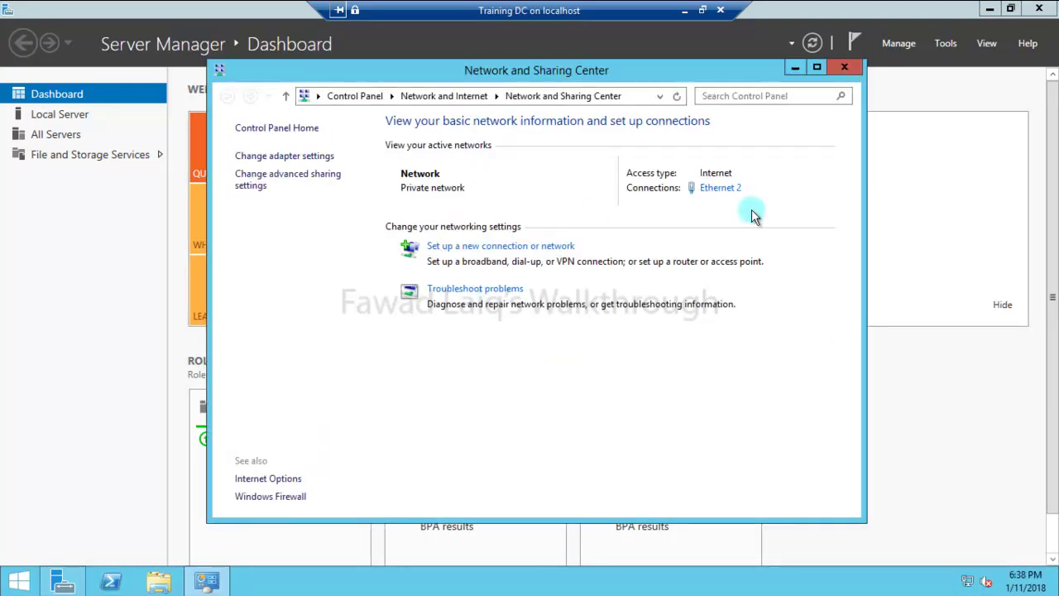
left_click(720, 188)
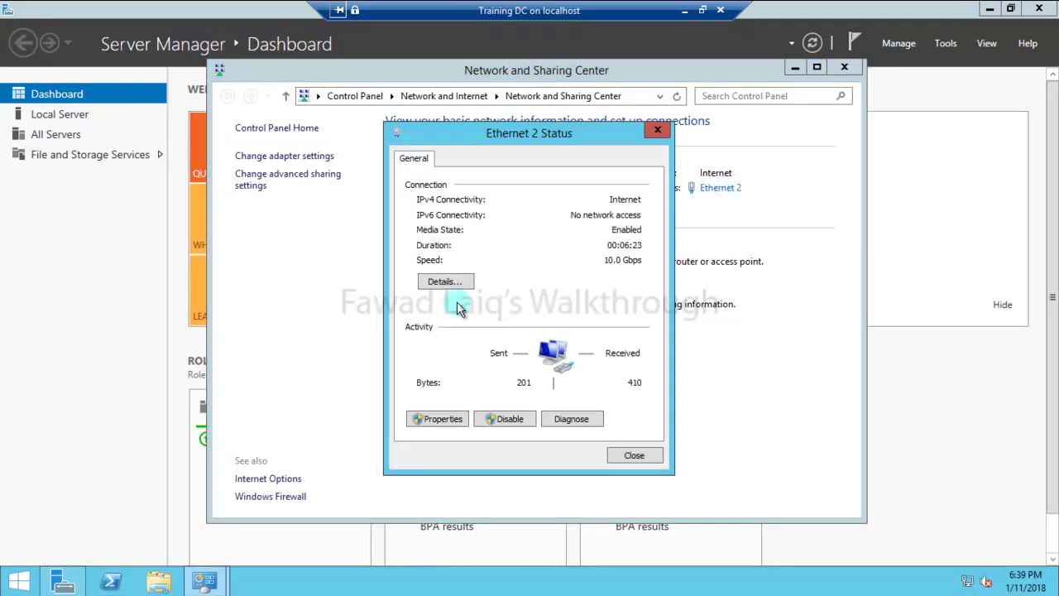
left_click(444, 419)
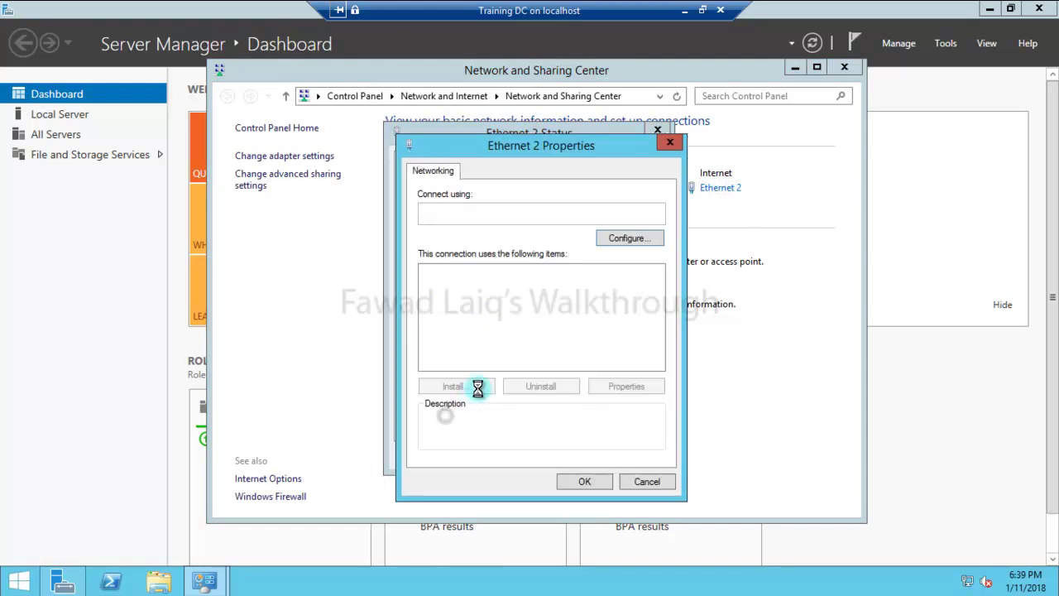
left_click(529, 364)
left_click(626, 386)
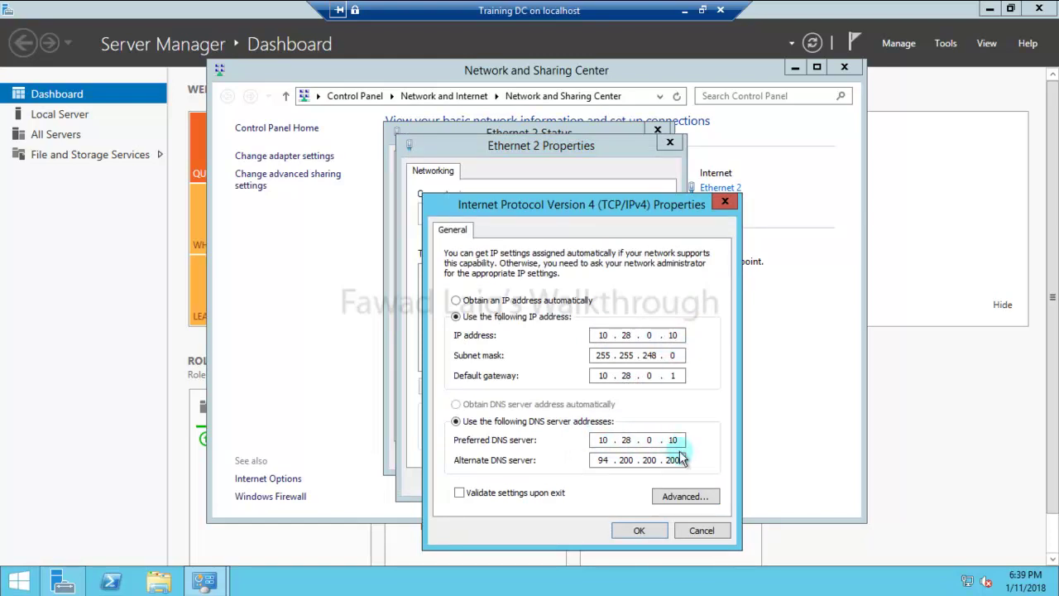
left_click(653, 531)
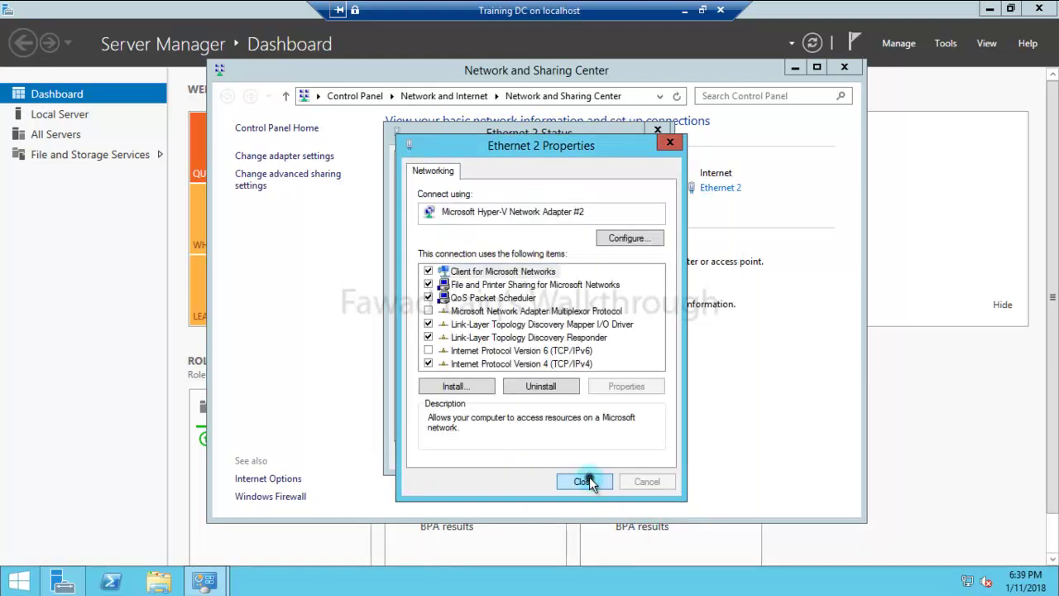
left_click(584, 482)
left_click(634, 456)
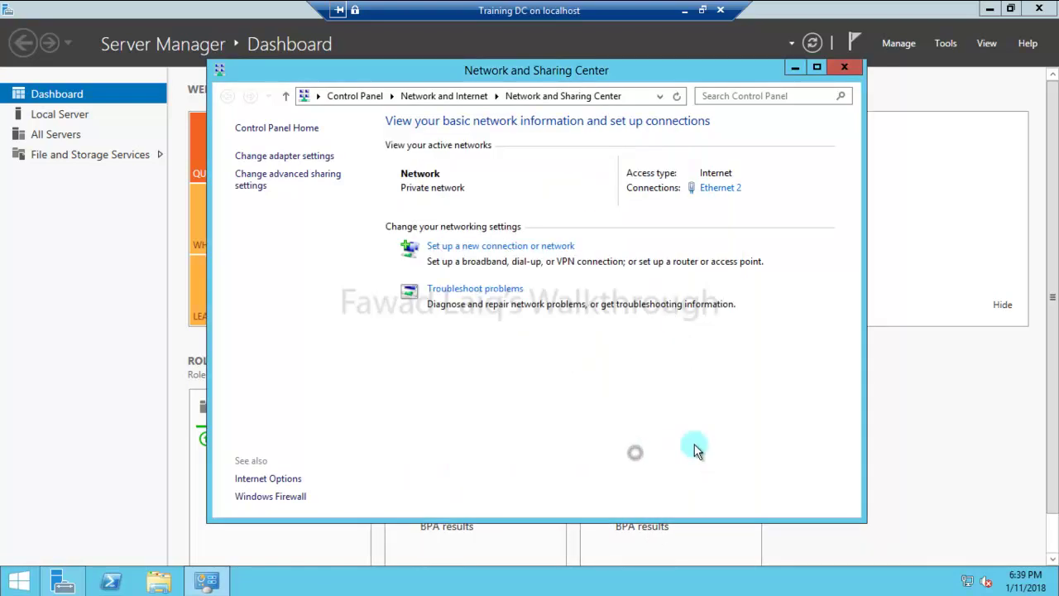
Start the Add Roles and Features wizard with role-based installation targeting server DC.
left_click(843, 67)
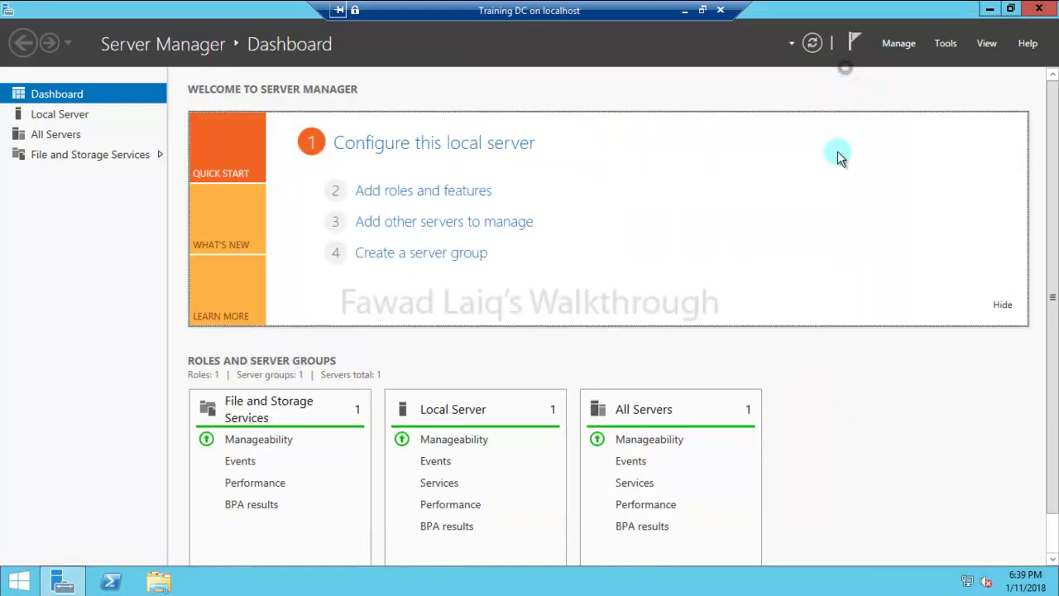
left_click(455, 191)
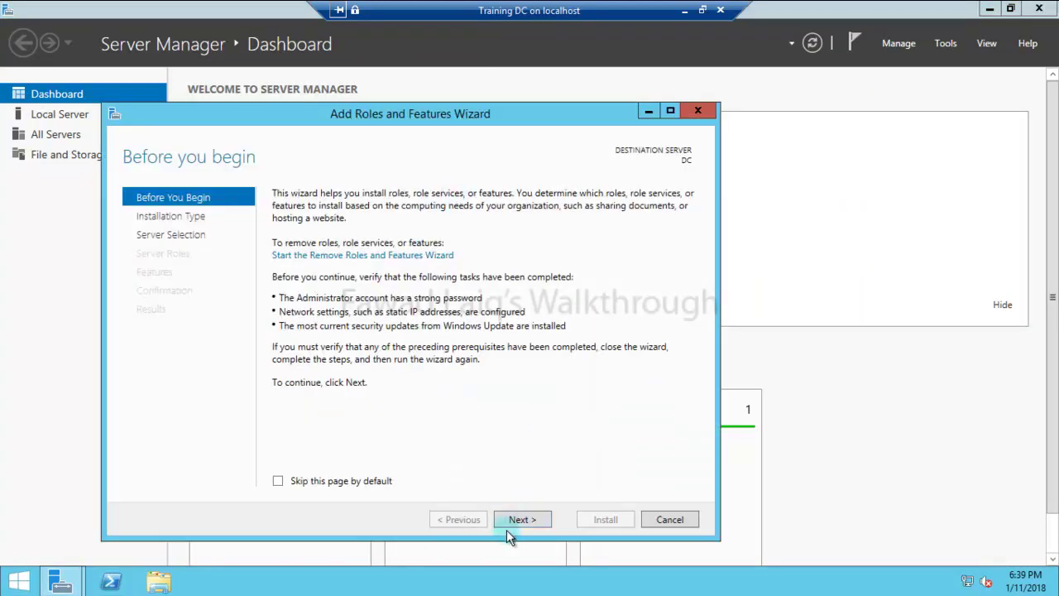
left_click(518, 521)
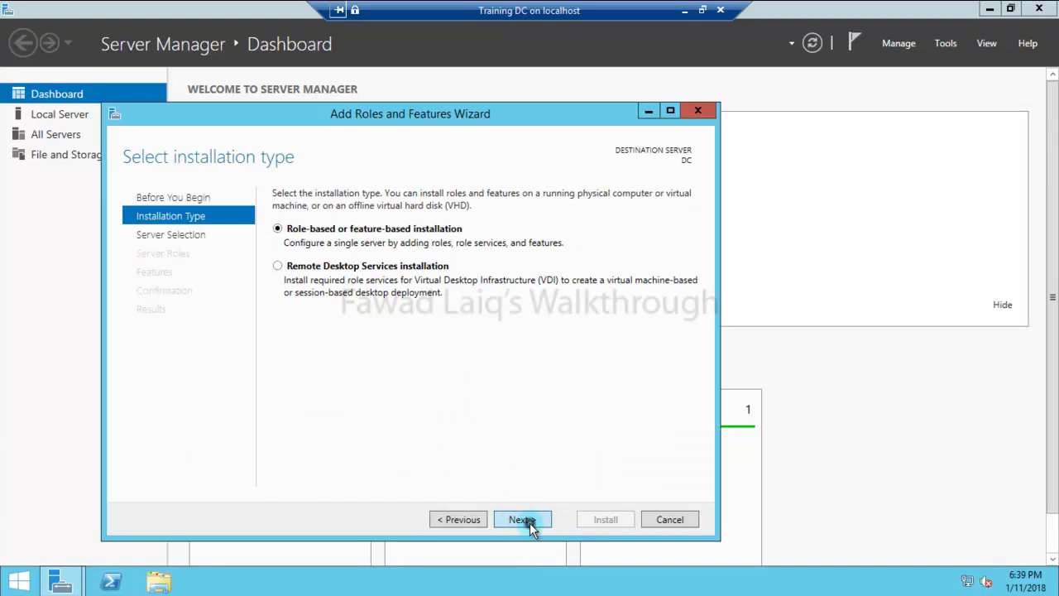
left_click(526, 520)
left_click(526, 521)
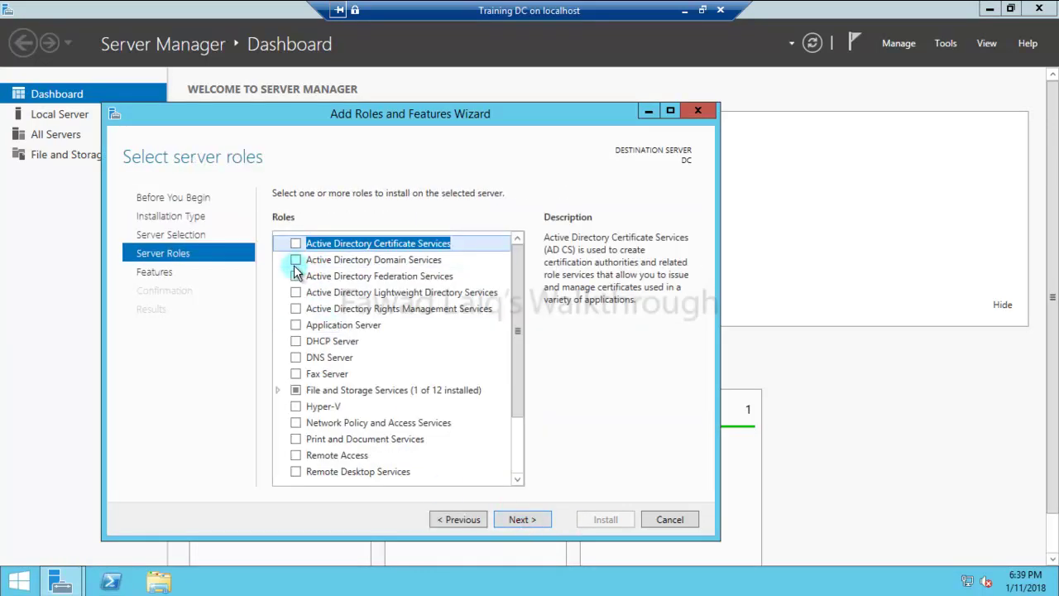
Select Active Directory Domain Services with its required management tools and install it.
left_click(295, 260)
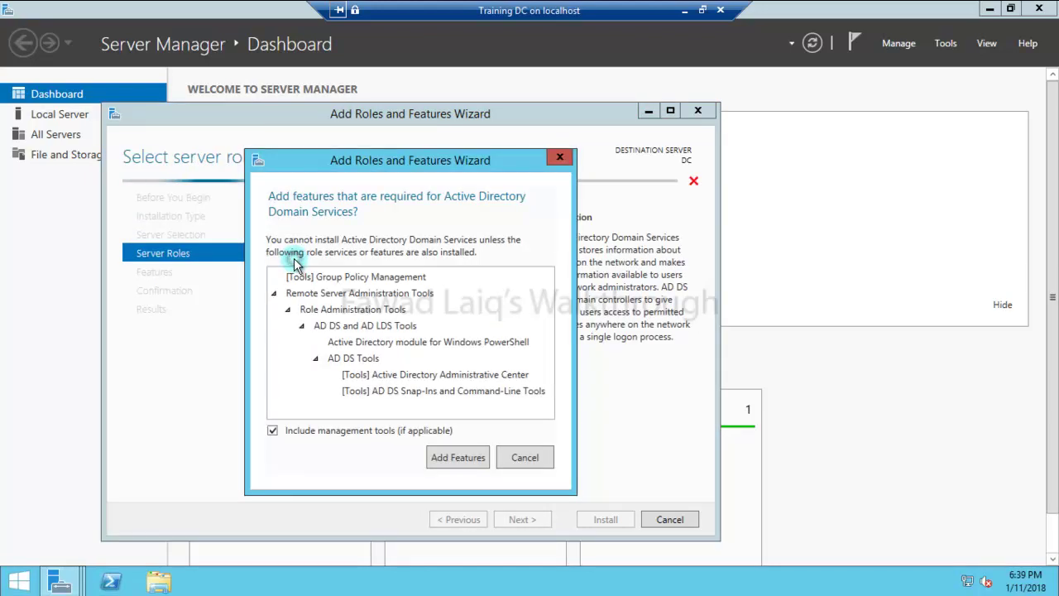
left_click(478, 461)
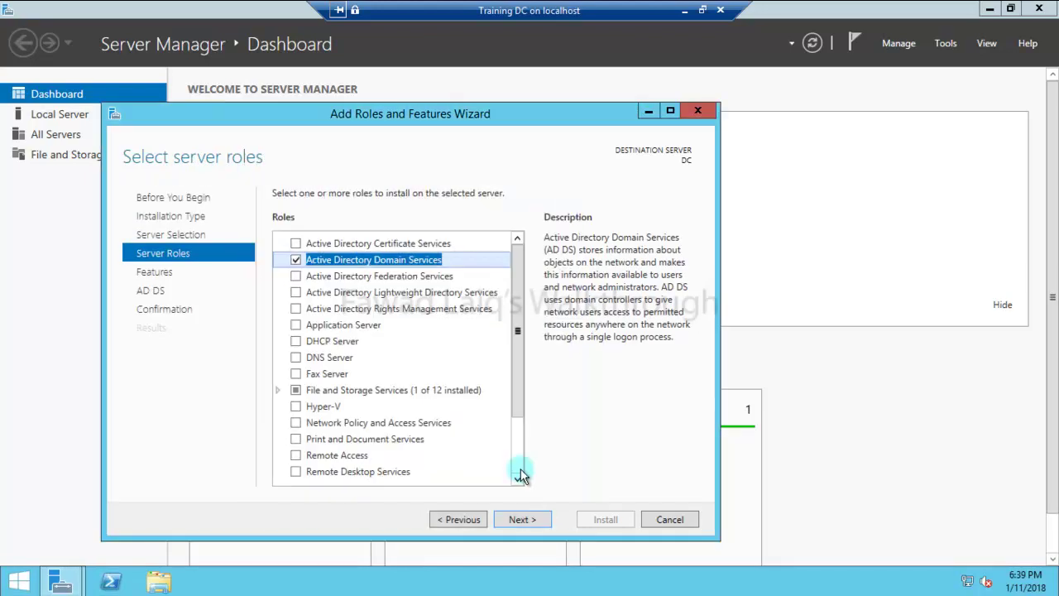
left_click(521, 519)
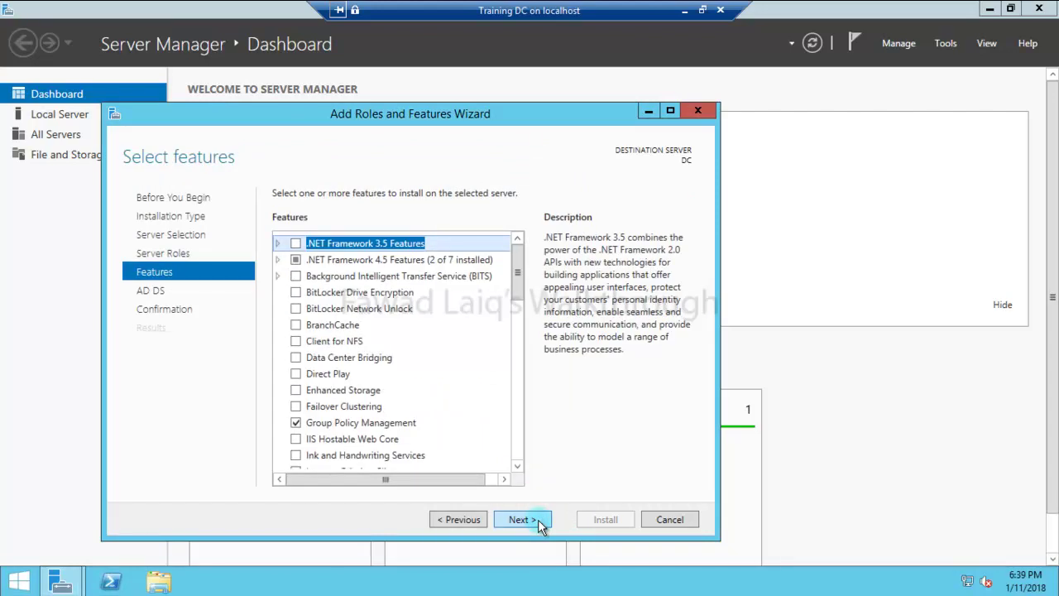
left_click(539, 522)
left_click(539, 523)
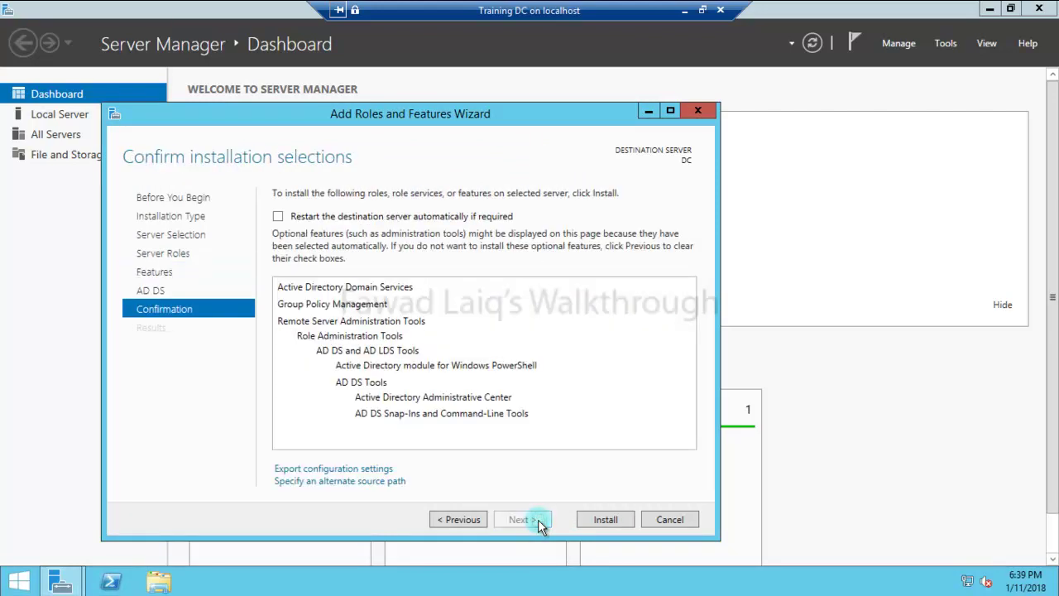
left_click(613, 520)
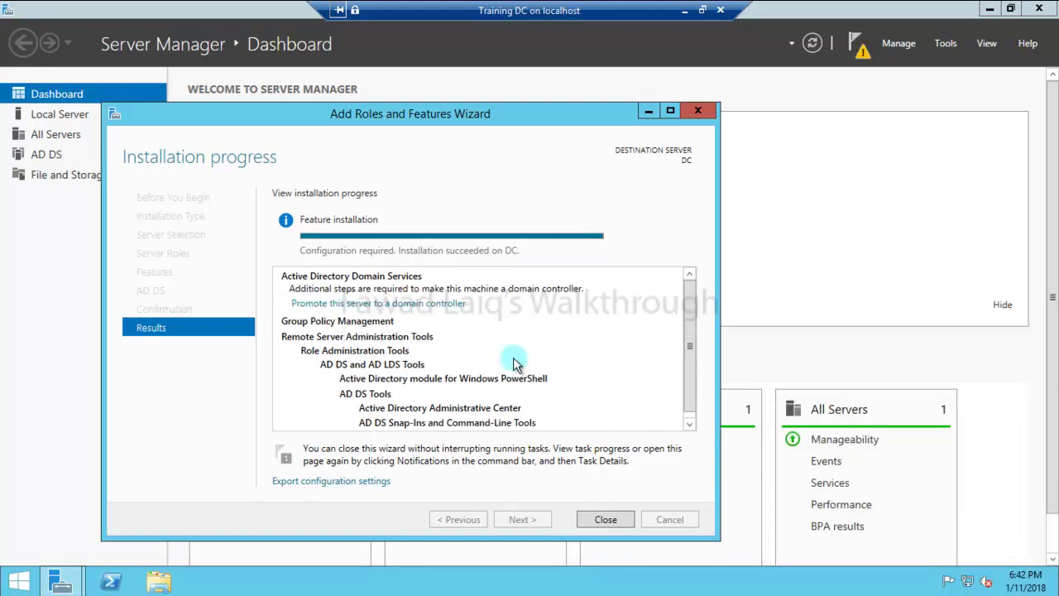
Close the finished installer and launch 'Promote this server to a domain controller' from notifications.
left_click(612, 519)
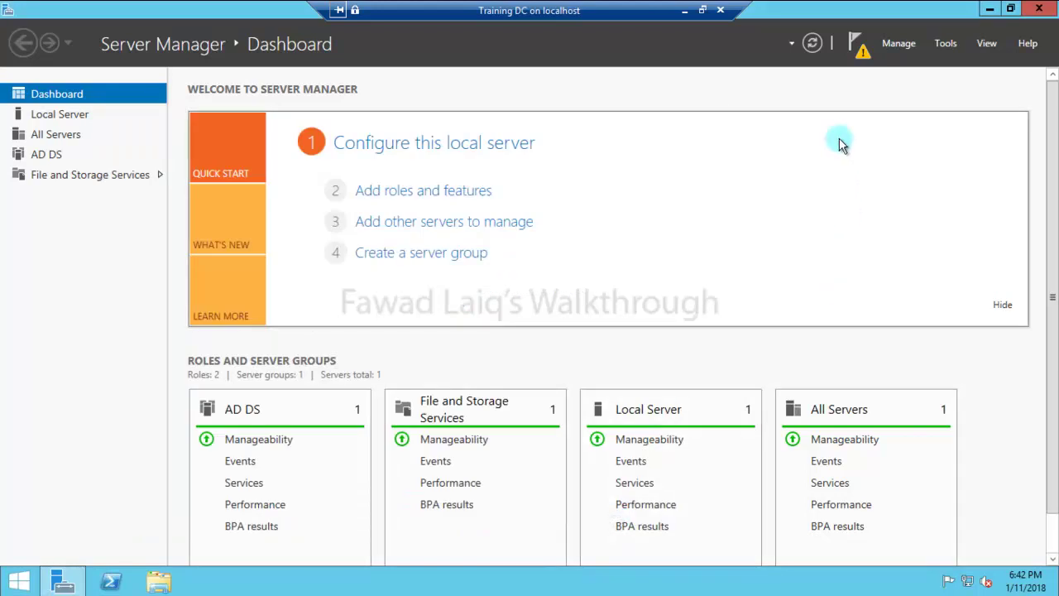
left_click(861, 55)
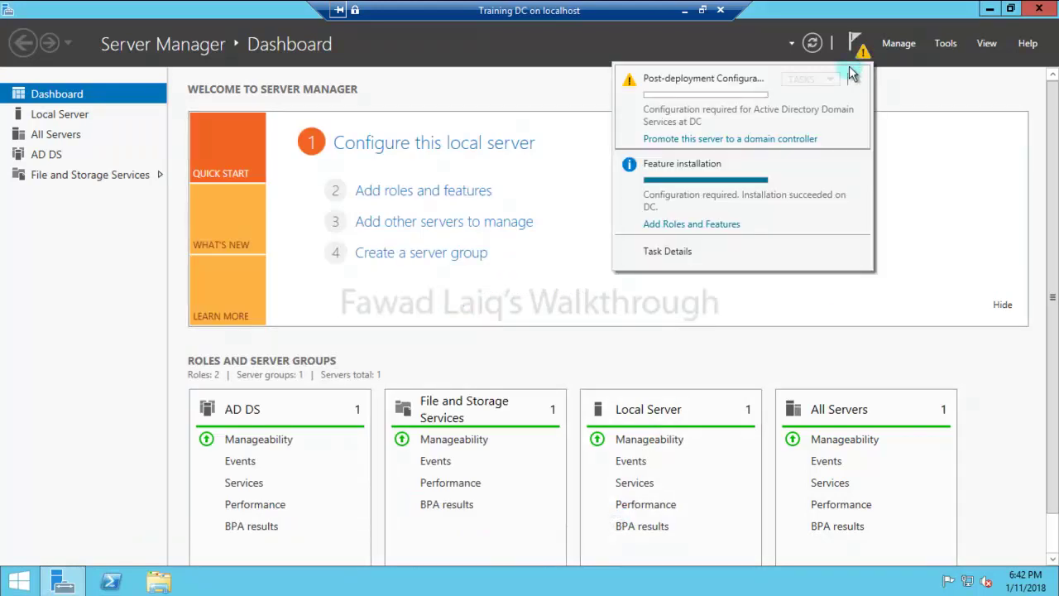
left_click(710, 142)
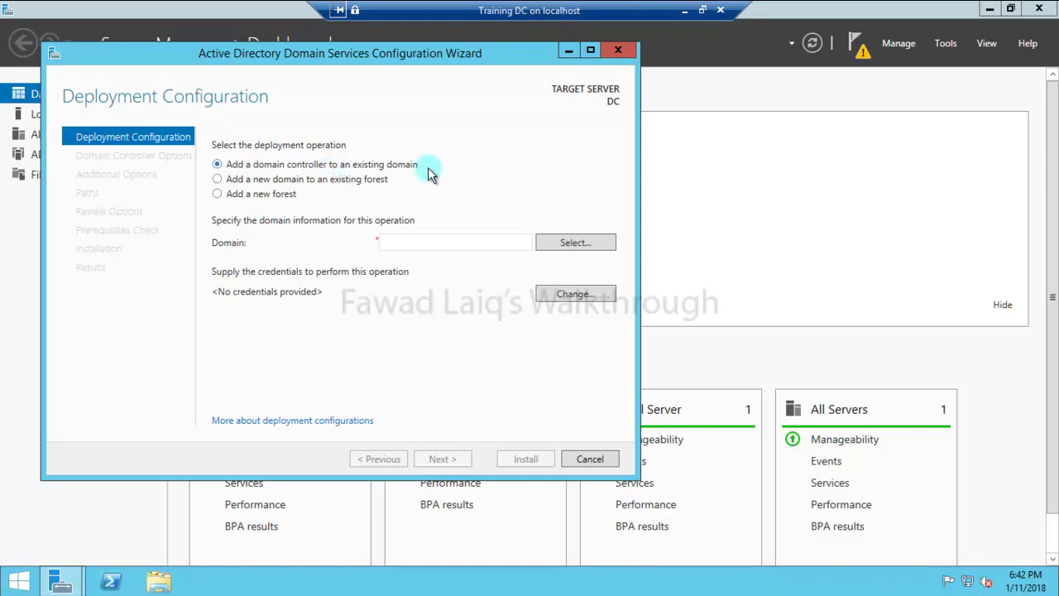
Choose Add a new forest with root domain name ABC and dismiss the resulting name error.
left_click(216, 193)
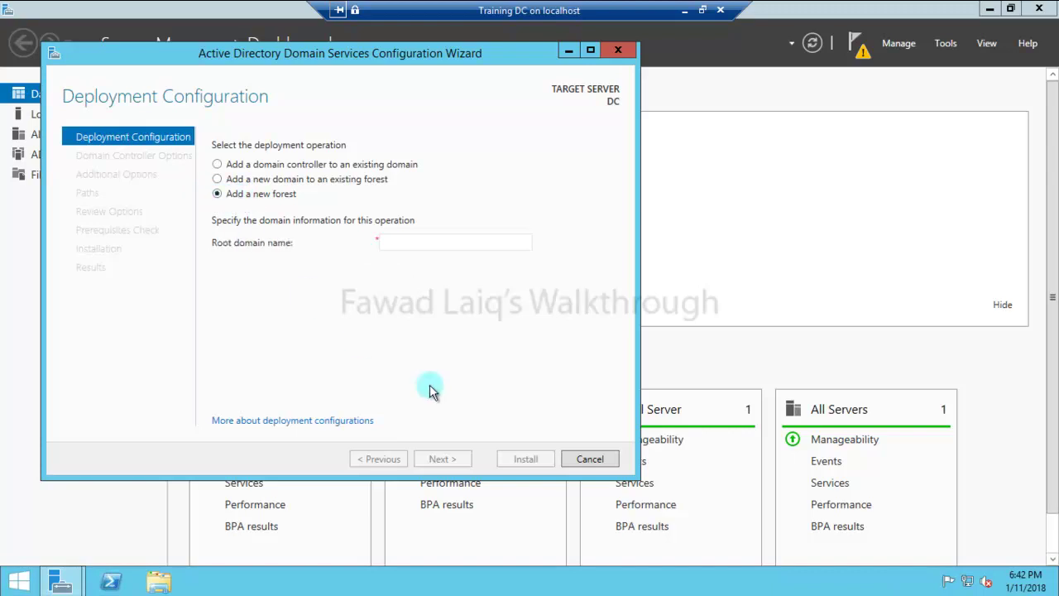
left_click(398, 241)
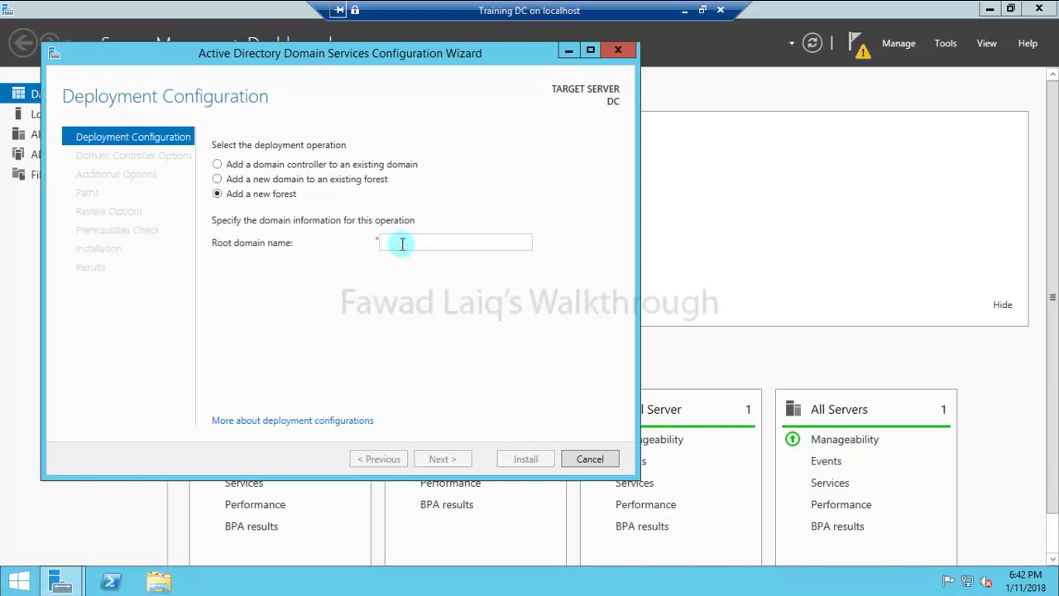
type("ABC")
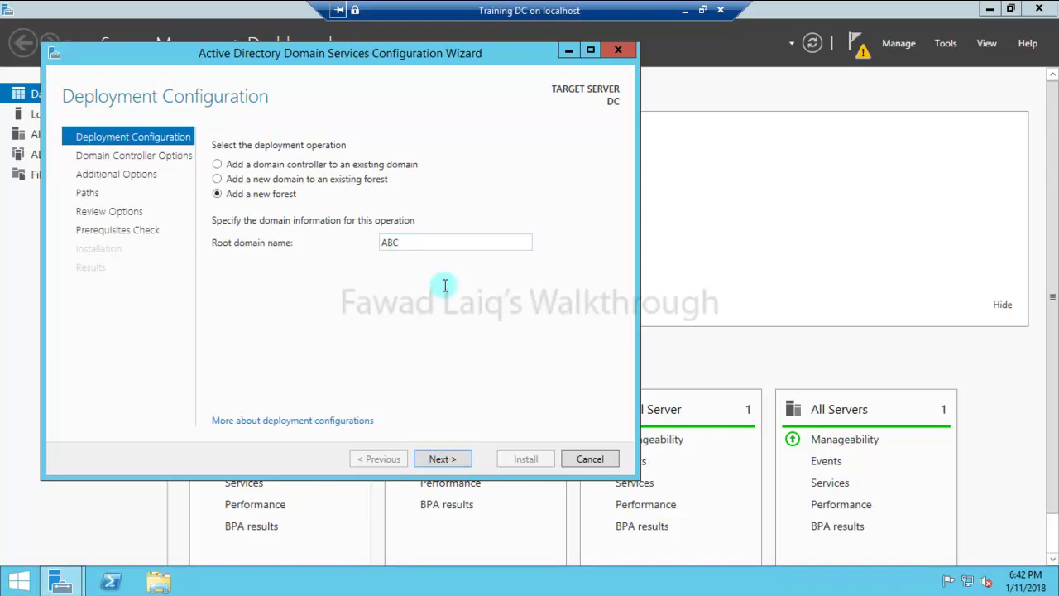
left_click(443, 459)
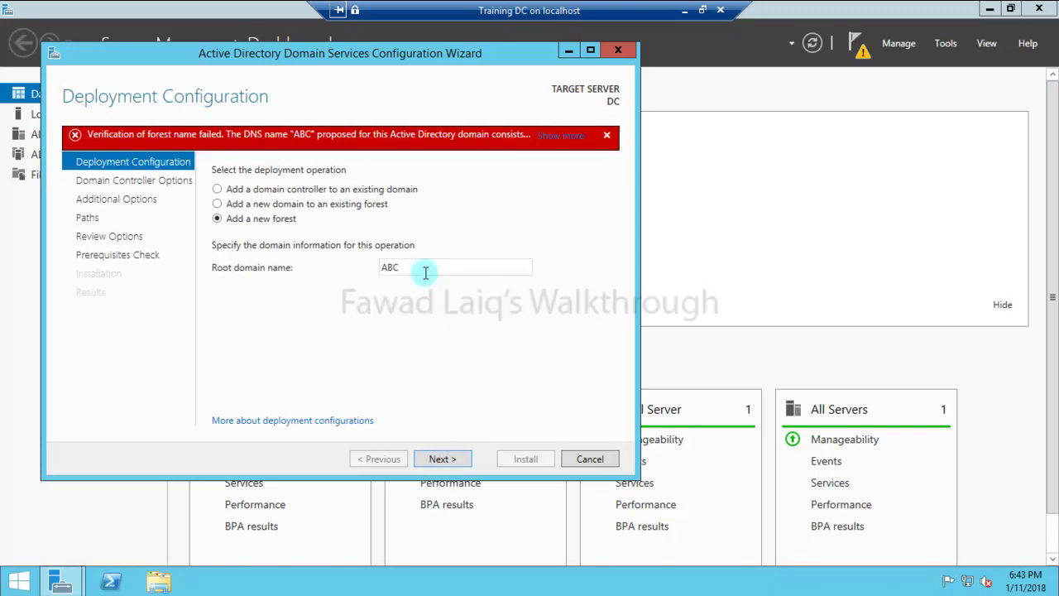
left_click(567, 137)
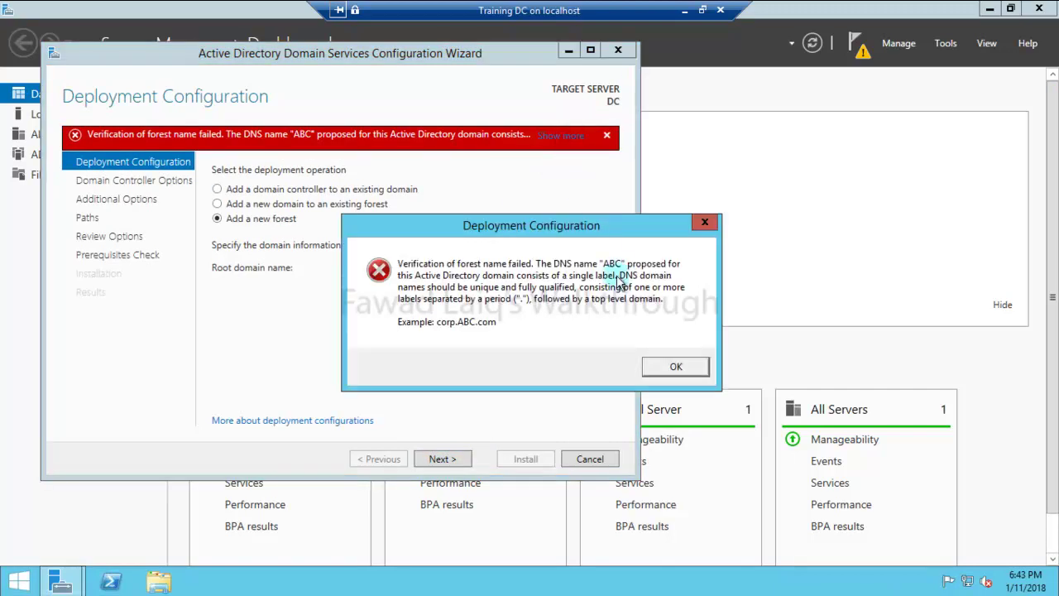
left_click(672, 366)
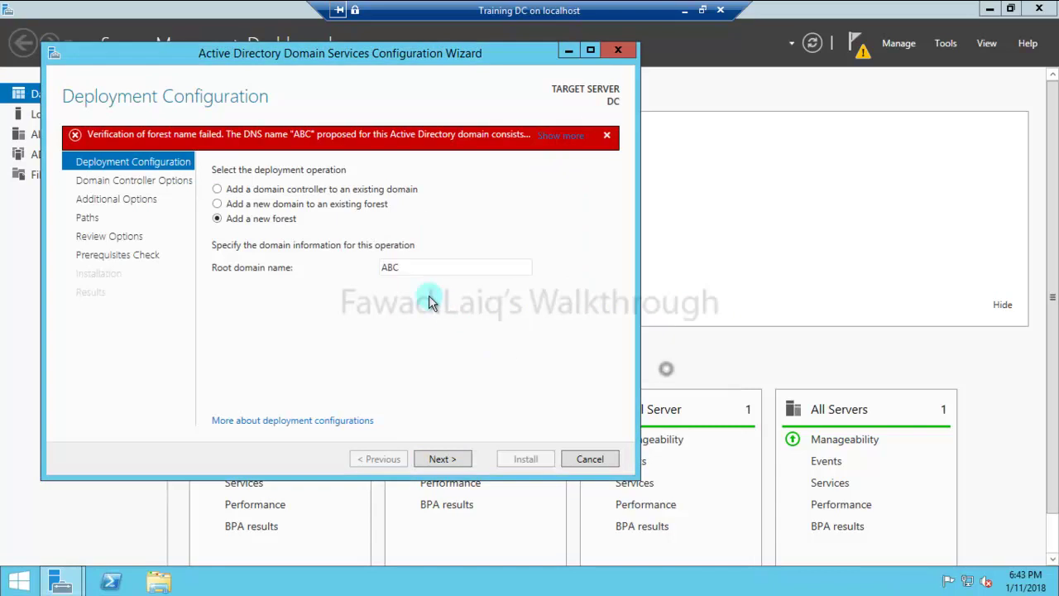
Change the root domain name to ABC.local and continue to Domain Controller Options.
double_click(420, 266)
left_click(421, 265)
type(".loca")
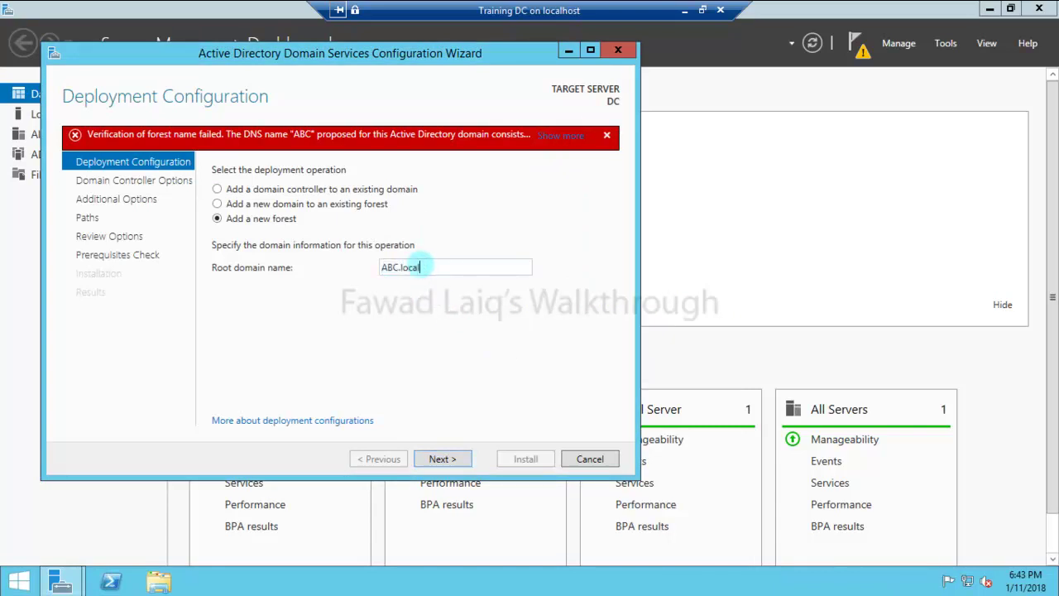
type("l")
left_click(456, 460)
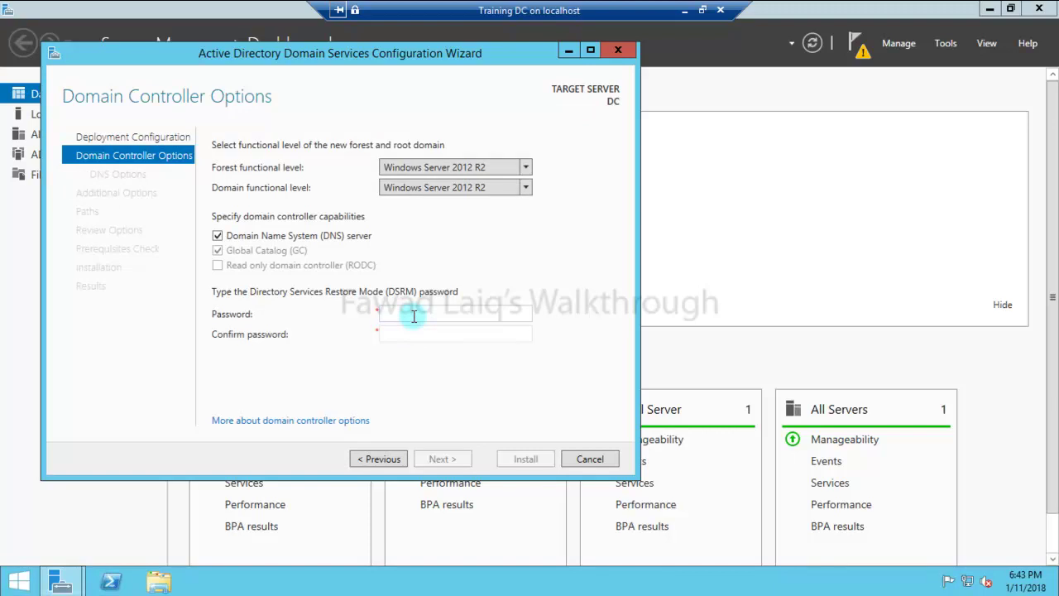
Enter and confirm the Directory Services Restore Mode password, then advance to DNS Options.
type("Password1")
key("Tab")
type("Passwo")
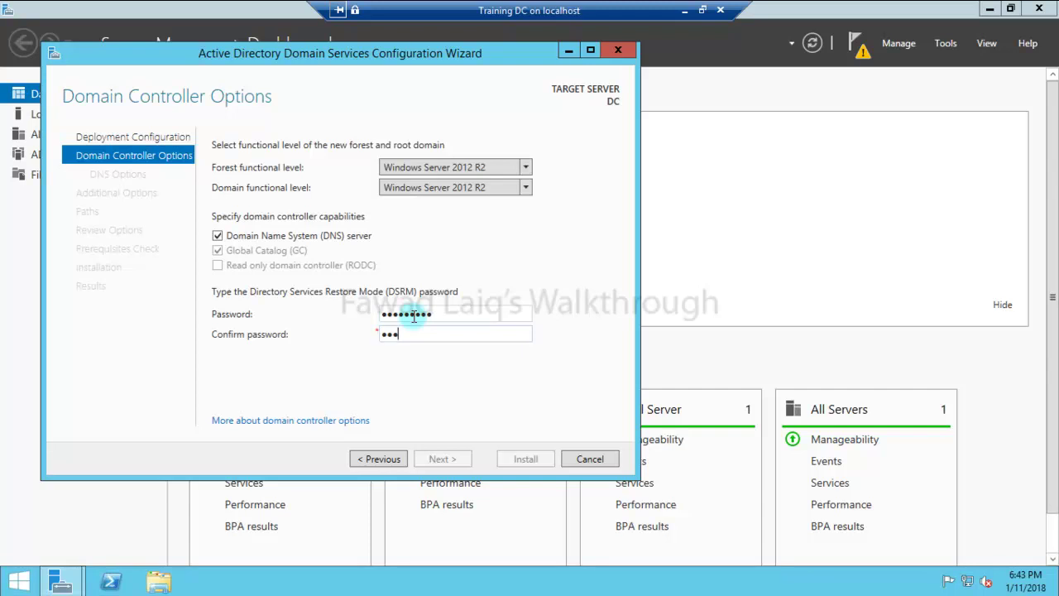
type("rd1")
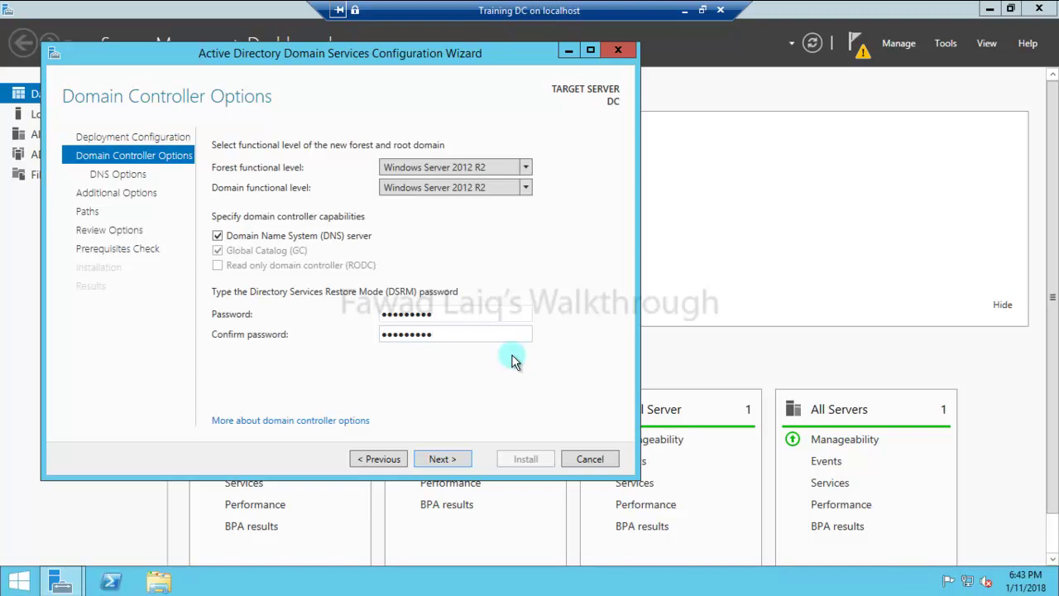
left_click(442, 459)
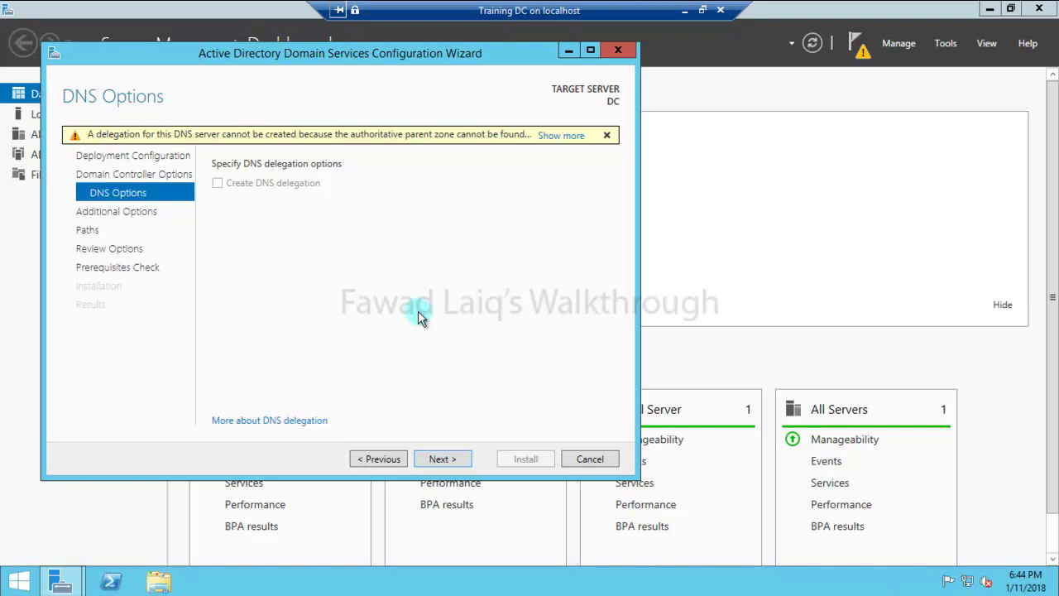
Acknowledge the DNS delegation warning and continue to Additional Options.
left_click(561, 135)
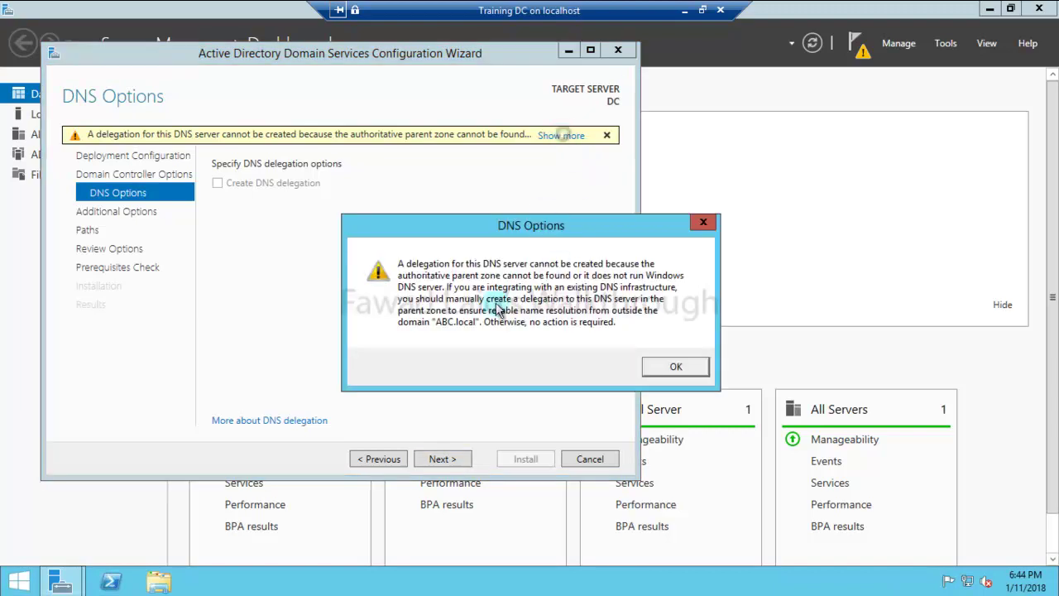
left_click(676, 367)
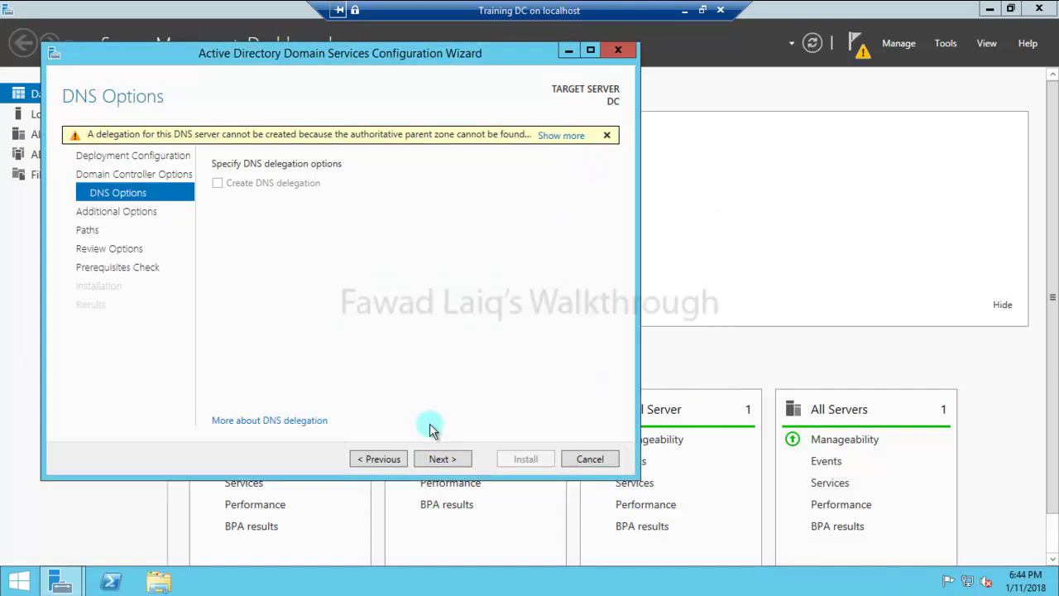
left_click(441, 456)
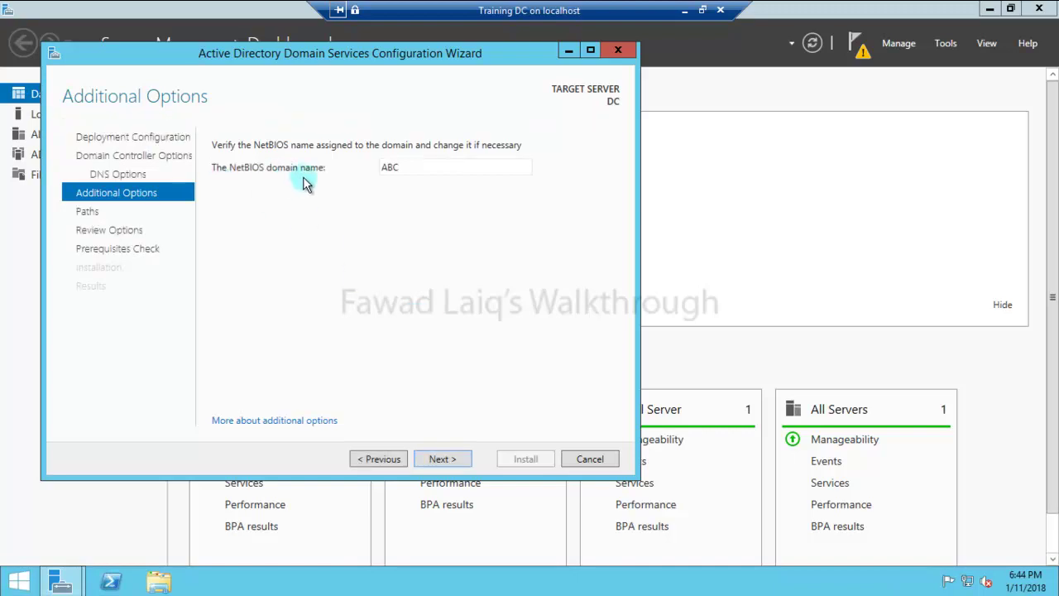
Keep NetBIOS name ABC and the default NTDS and SYSVOL paths, reaching Review Options.
left_click(456, 459)
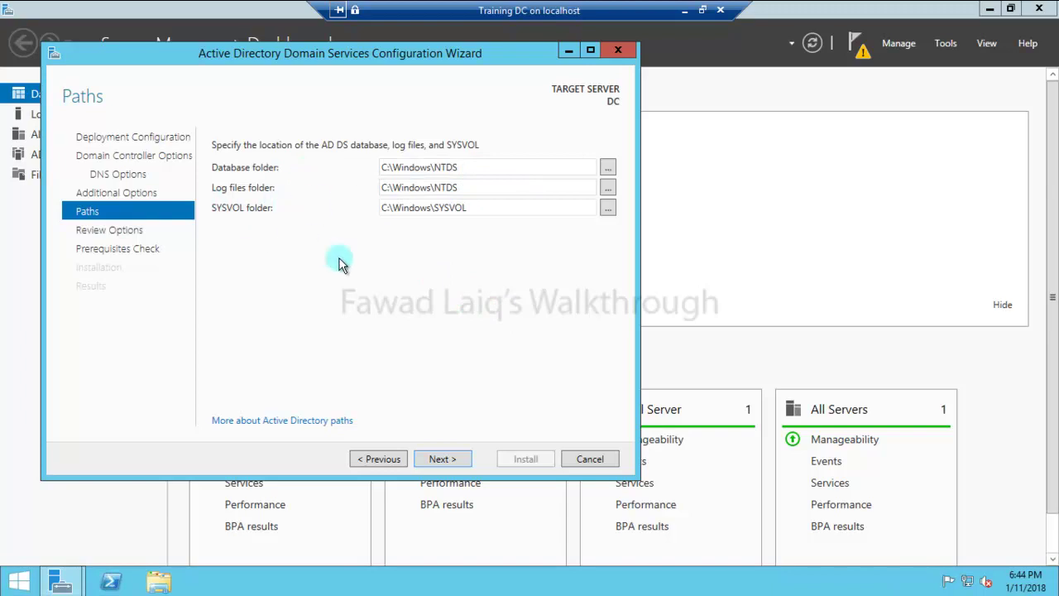
left_click(454, 465)
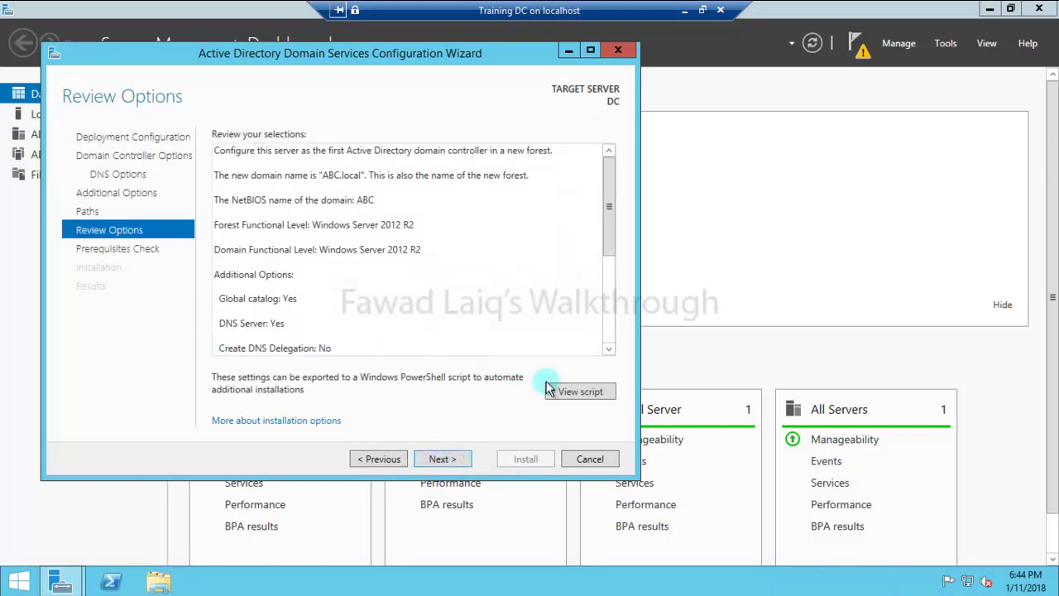
Run the prerequisites check and, once it passes, install to promote the server.
left_click(443, 461)
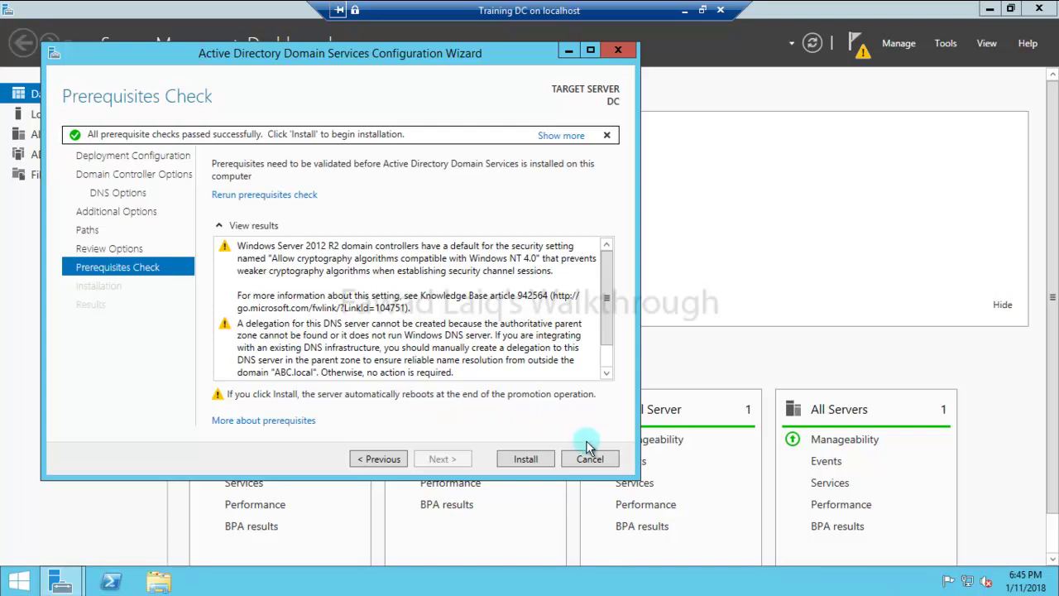
left_click(534, 460)
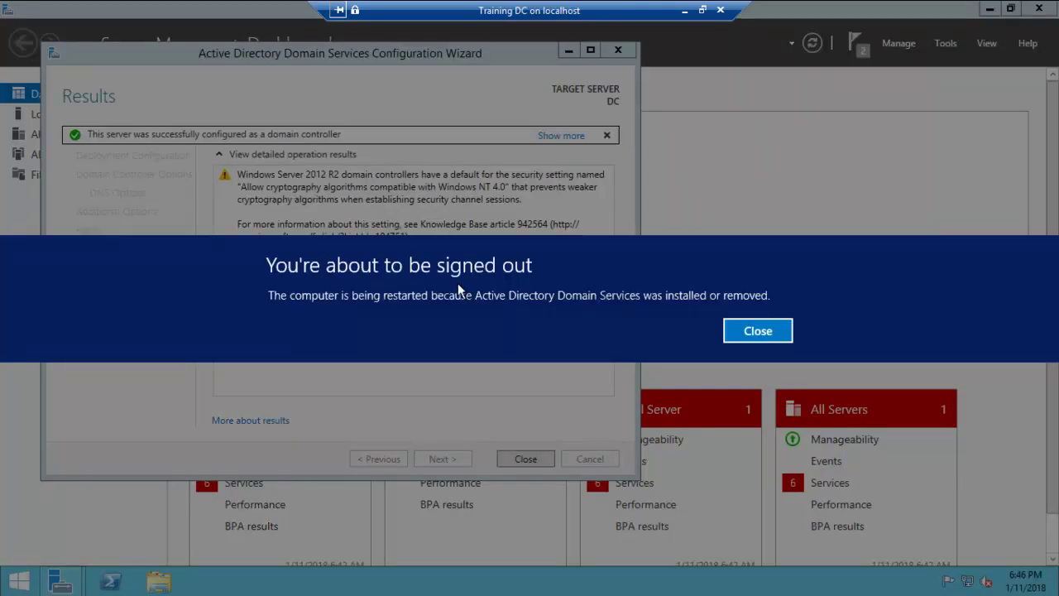
Allow the restart, sign in to the ABC domain as administrator, and open the System window.
left_click(768, 331)
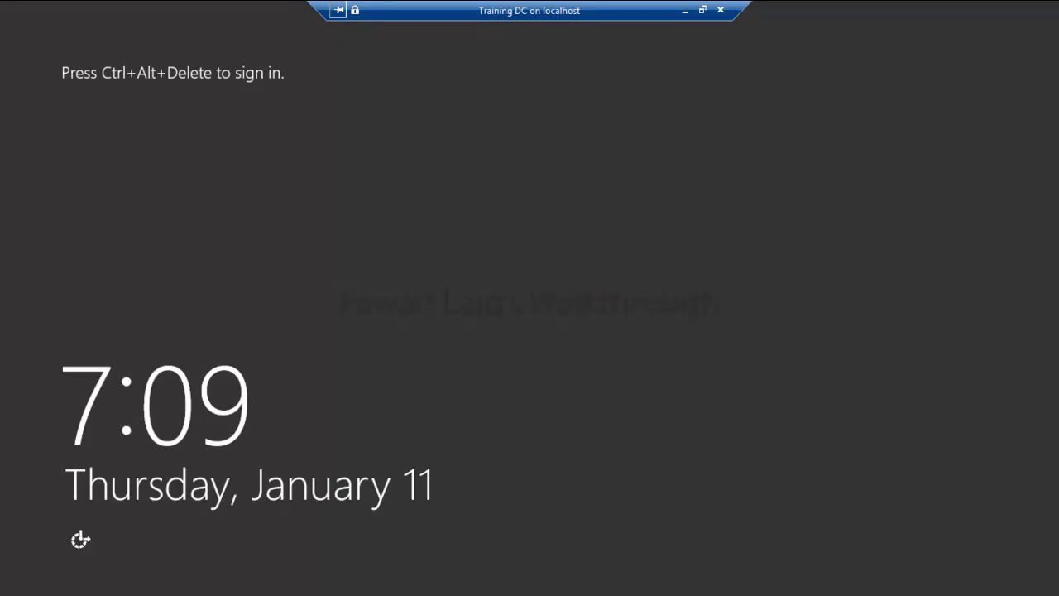
key("ctrl+alt+End")
left_click(676, 199)
type("*********")
key("Return")
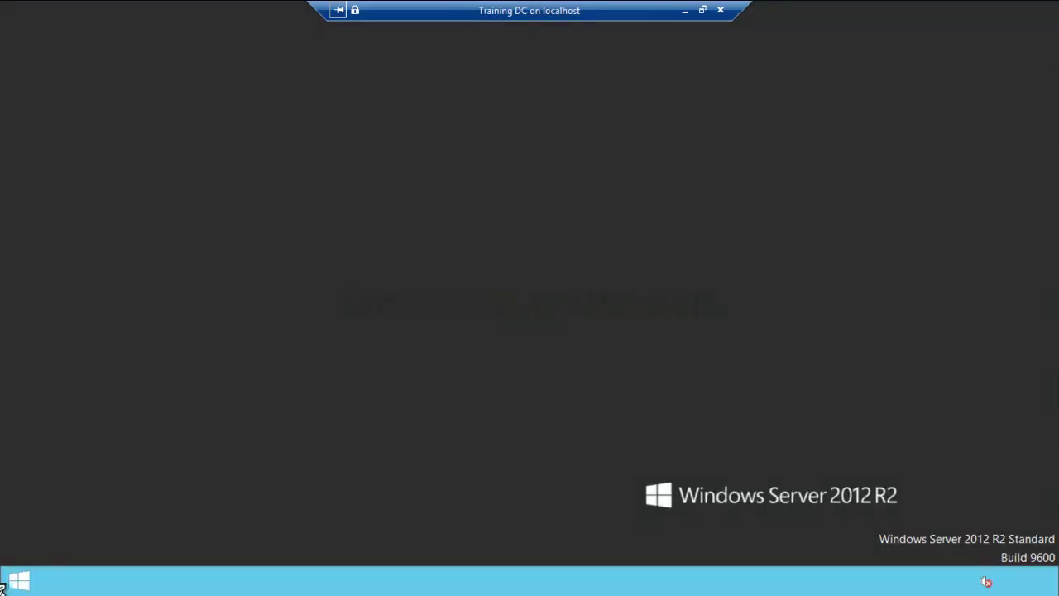
right_click(20, 589)
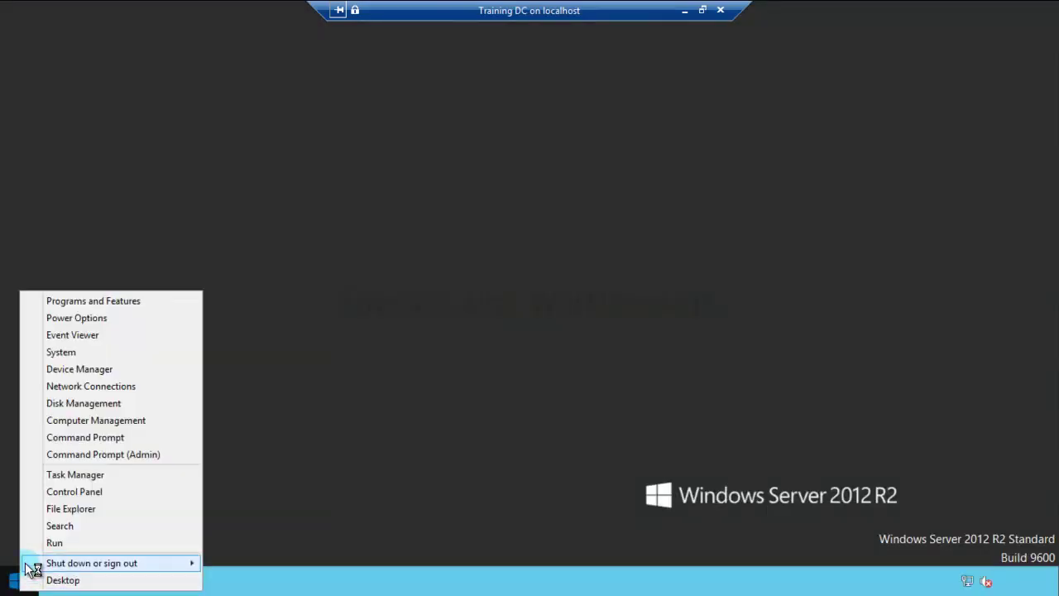
left_click(53, 354)
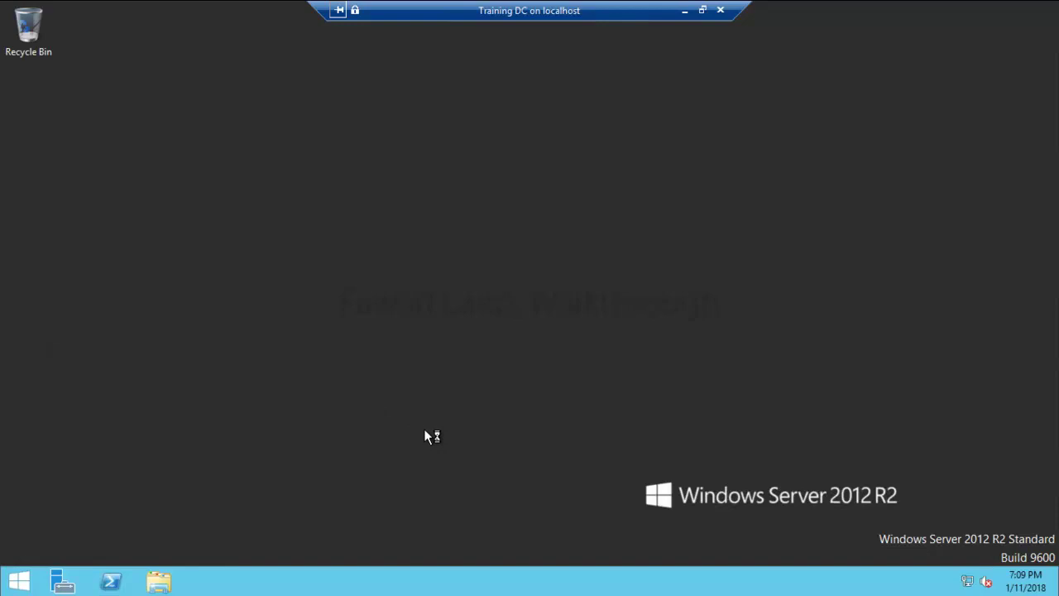